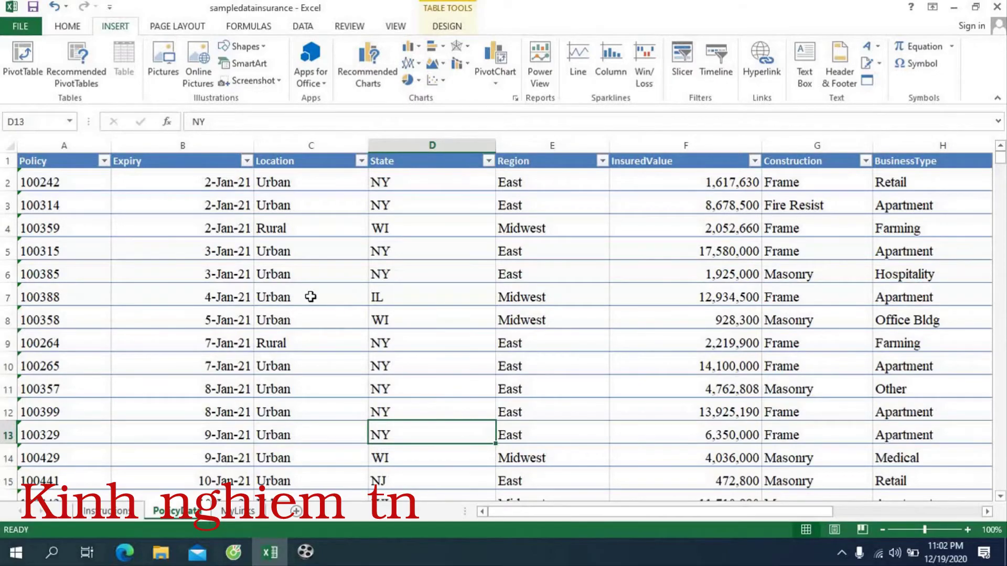
# Freeze panes at cell A2 so the policy table's header row stays fixed
pyautogui.scroll(-2, 310, 296)
pyautogui.scroll(-1, 310, 297)
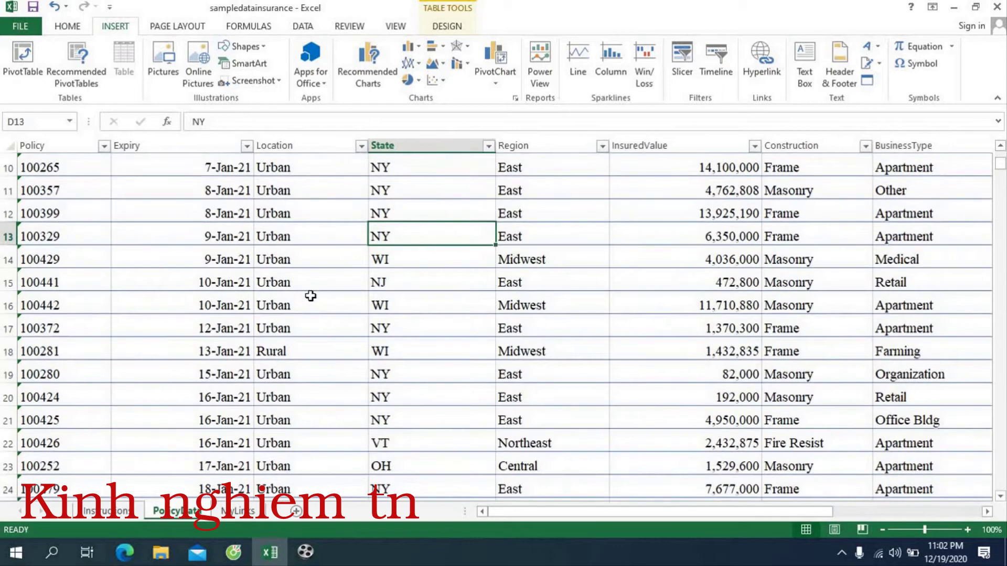
pyautogui.scroll(-1, 311, 297)
pyautogui.scroll(-2, 311, 296)
pyautogui.scroll(3, 310, 297)
pyautogui.scroll(2, 310, 296)
pyautogui.scroll(1, 310, 296)
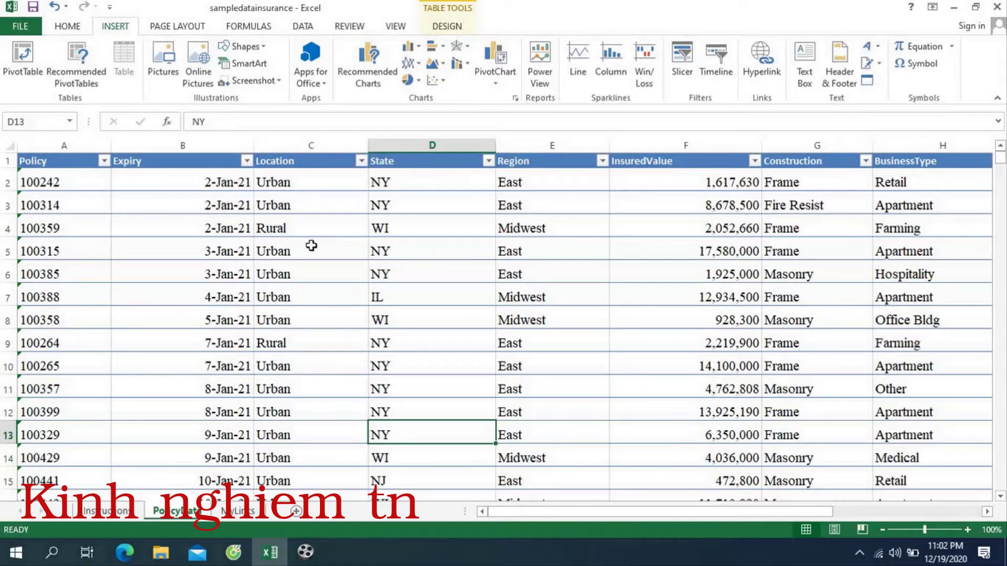
pyautogui.scroll(-1, 311, 246)
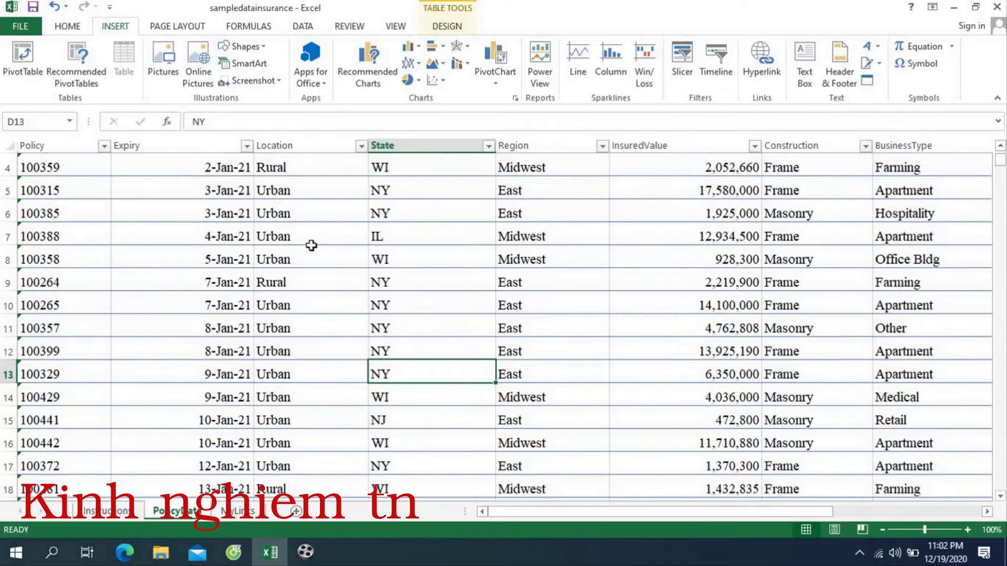
pyautogui.scroll(1, 311, 245)
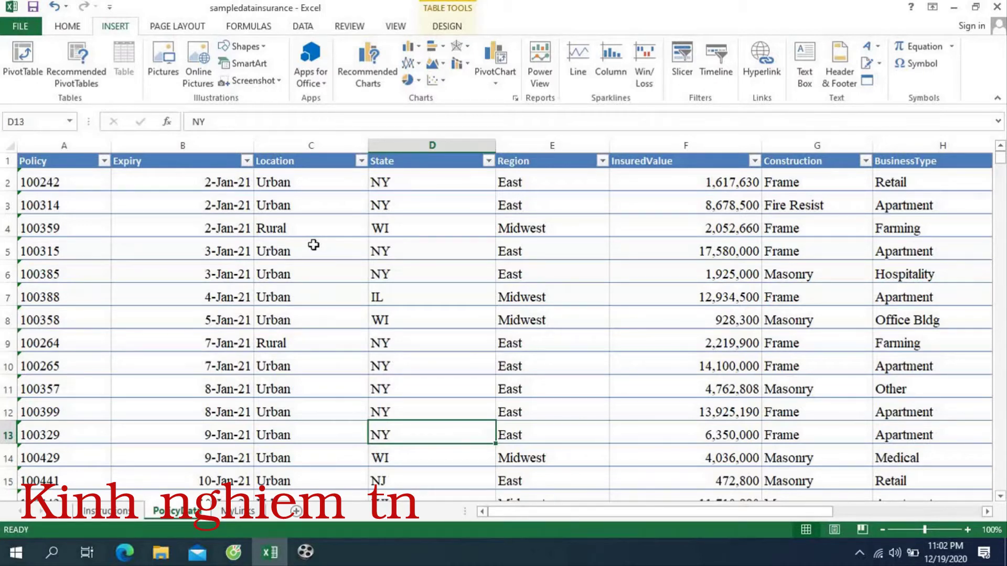
pyautogui.click(84, 187)
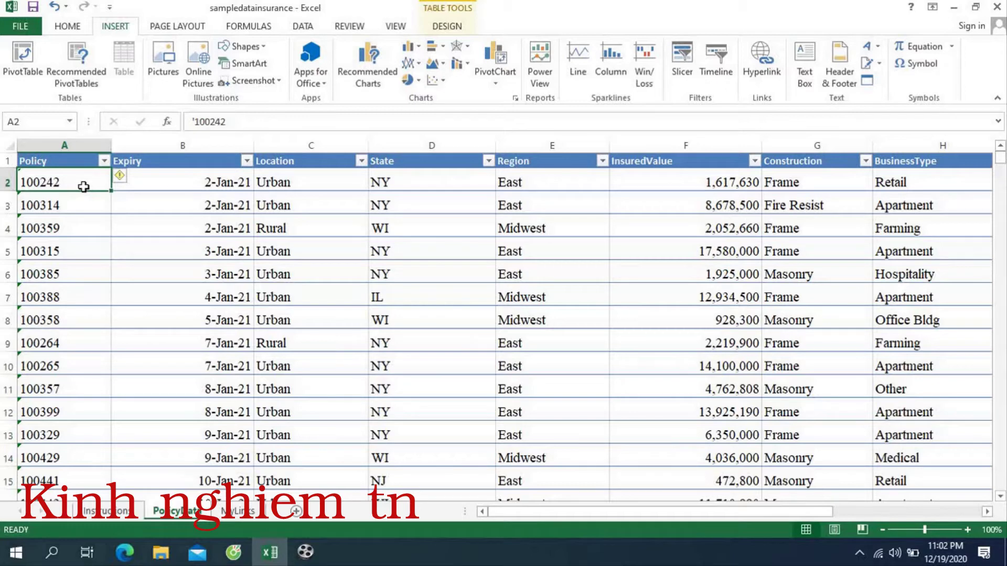
pyautogui.click(396, 27)
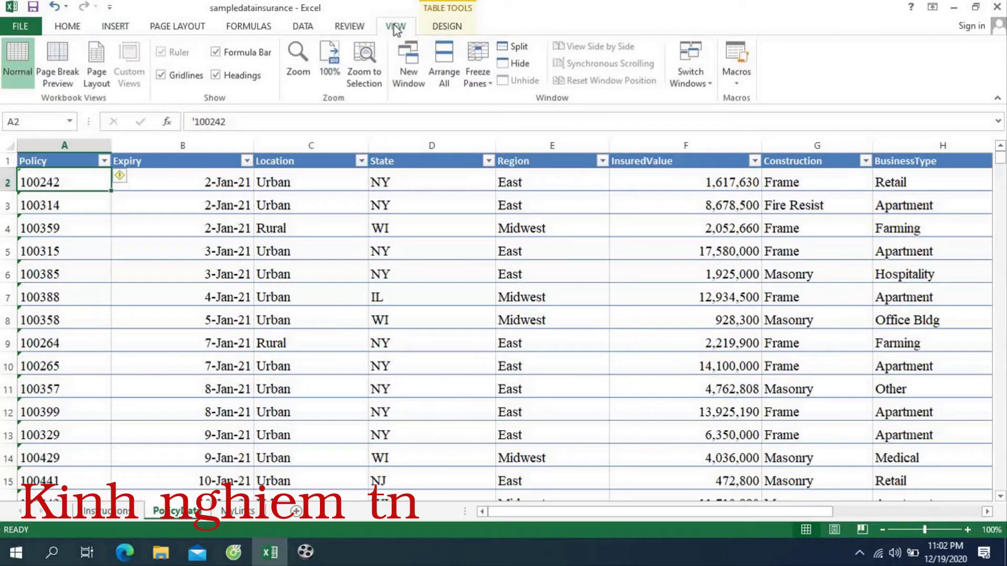
pyautogui.click(486, 71)
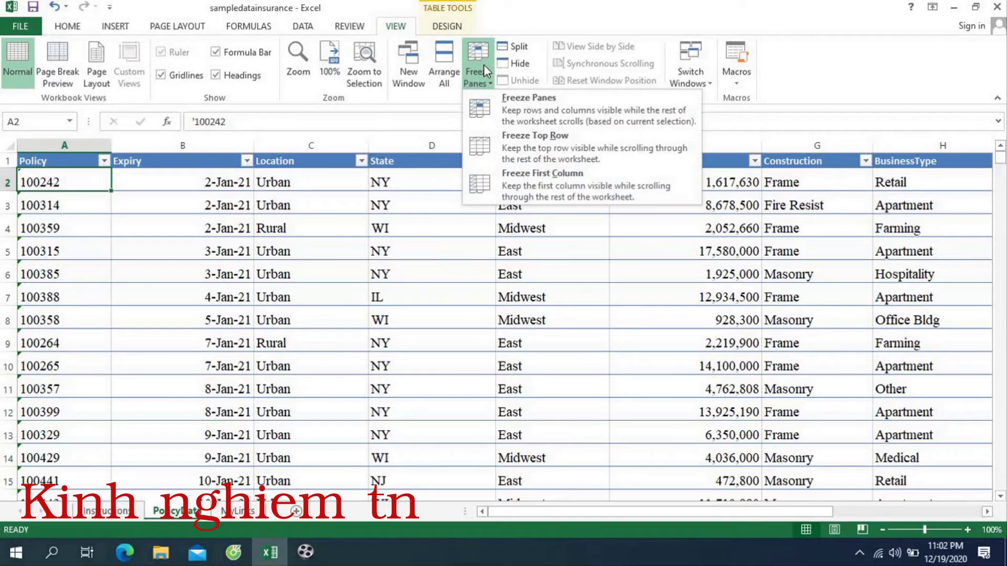
pyautogui.click(517, 118)
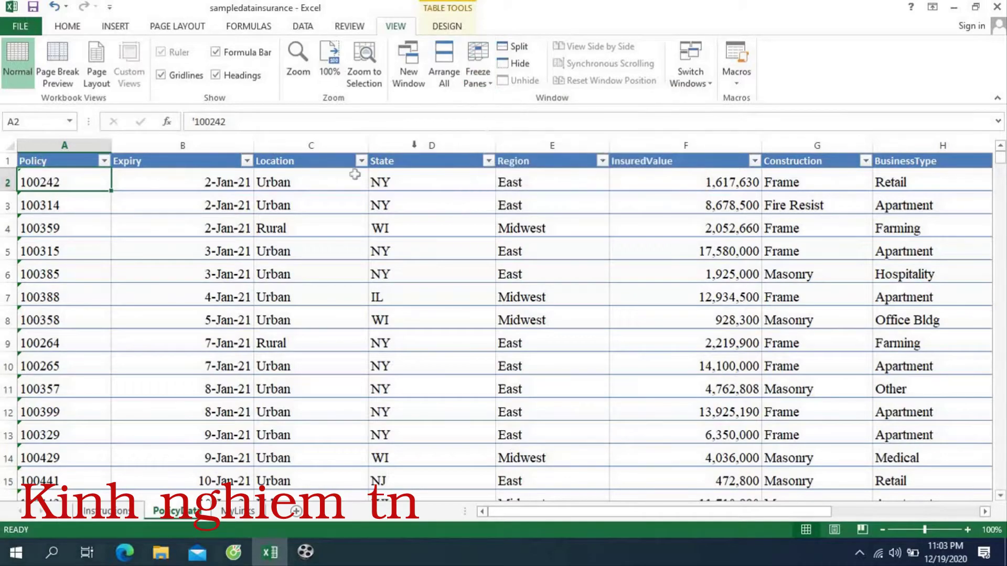
pyautogui.scroll(-2, 290, 295)
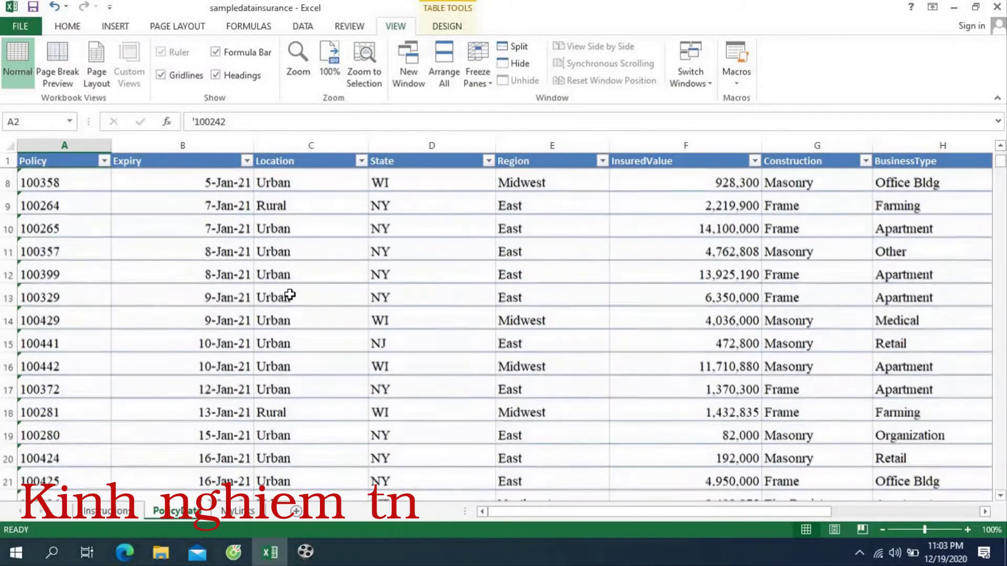
pyautogui.scroll(-3, 290, 295)
pyautogui.scroll(-2, 290, 295)
pyautogui.scroll(3, 290, 295)
pyautogui.scroll(3, 290, 295)
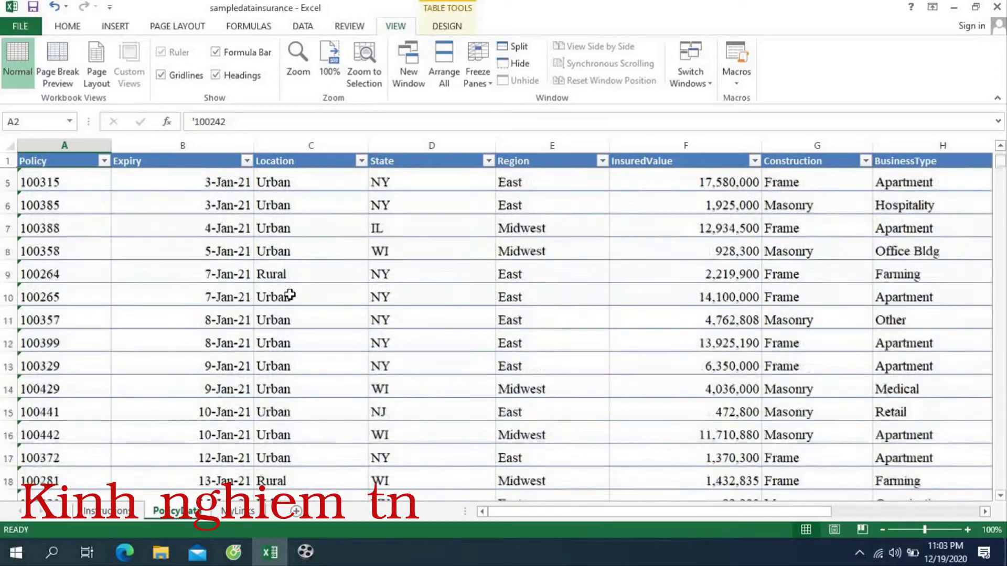
pyautogui.scroll(1, 290, 295)
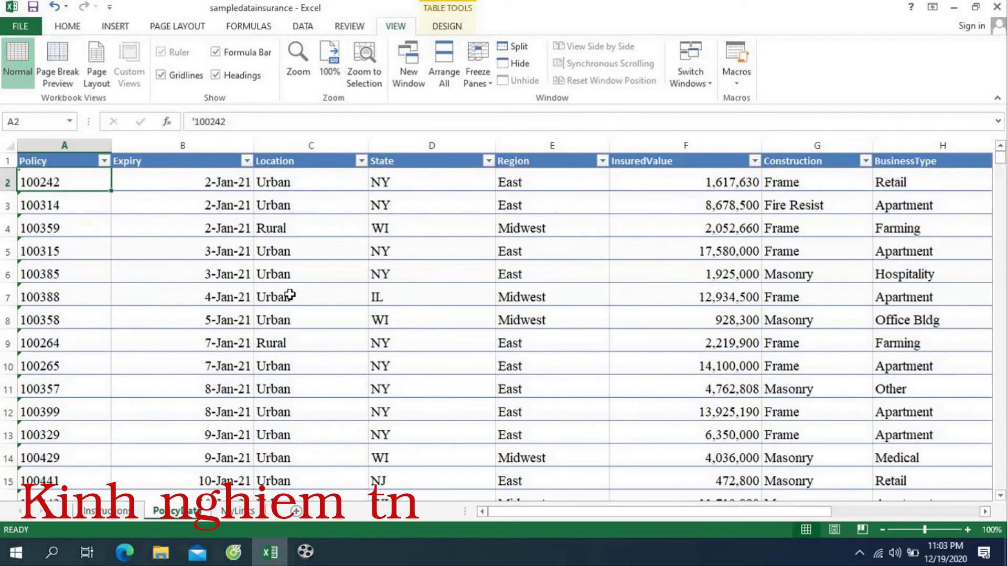
pyautogui.scroll(-2, 290, 295)
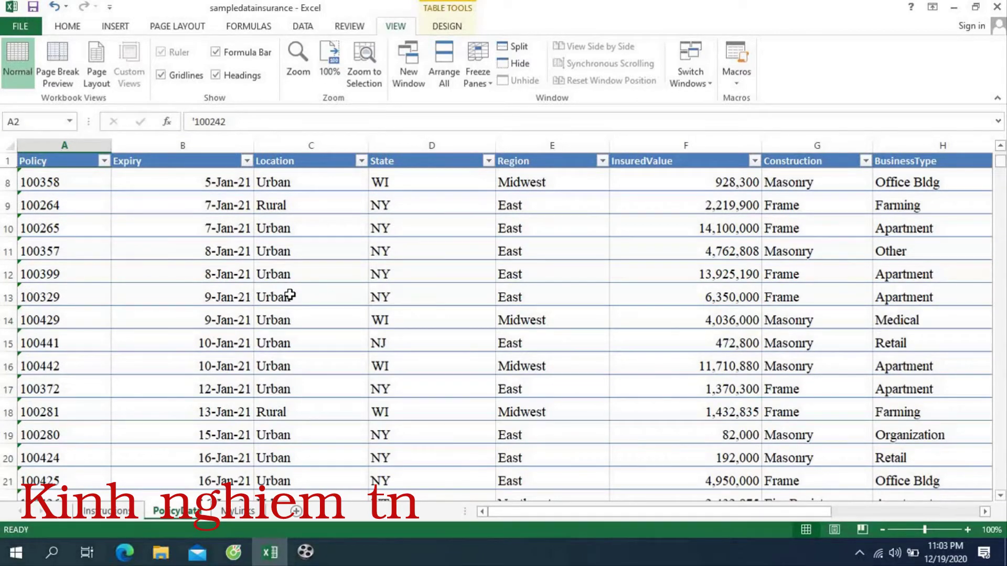
pyautogui.scroll(2, 290, 295)
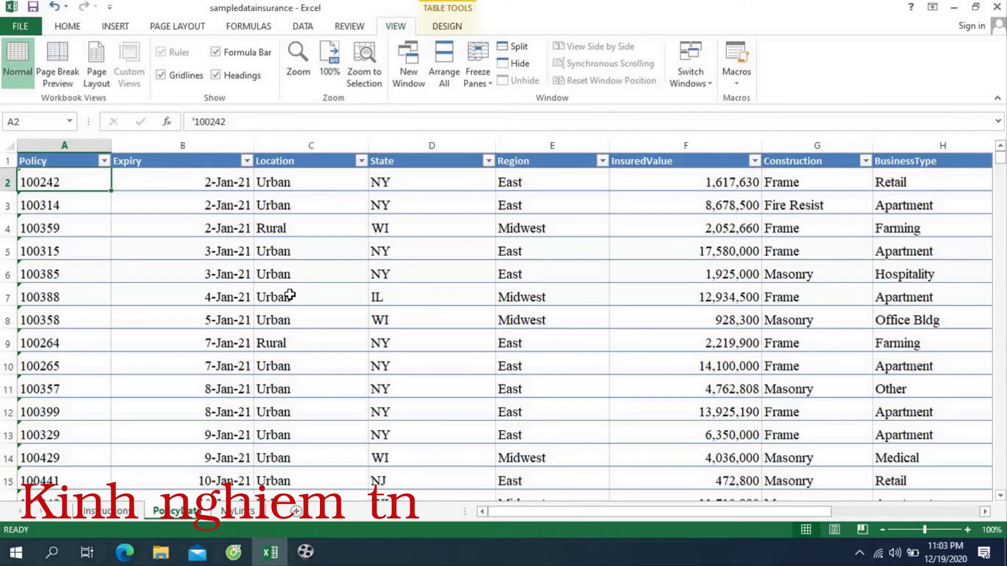
pyautogui.click(474, 59)
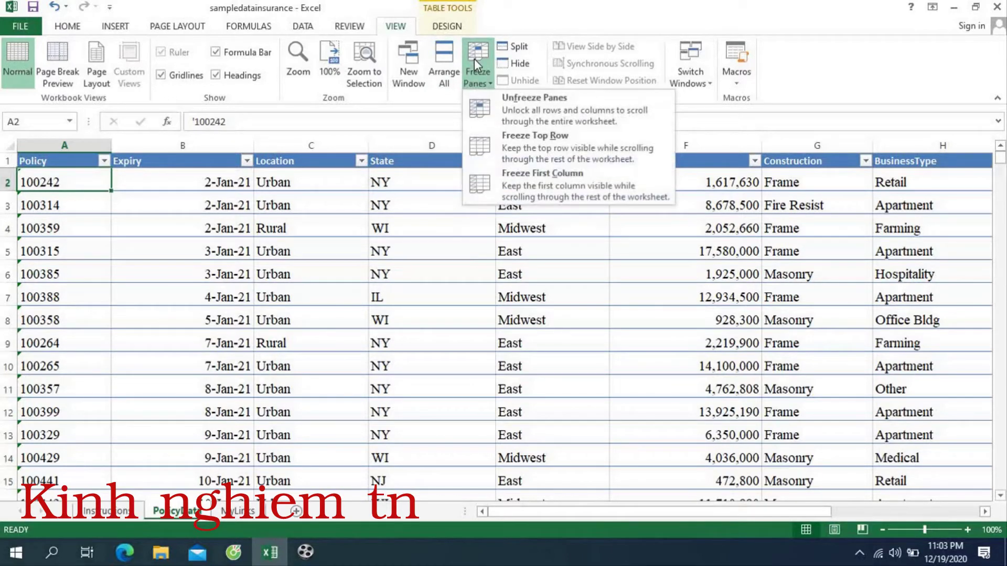
# Unfreeze the panes, check that the header row scrolls away, and select cell C1
pyautogui.click(514, 112)
pyautogui.scroll(-3, 410, 266)
pyautogui.scroll(1, 409, 266)
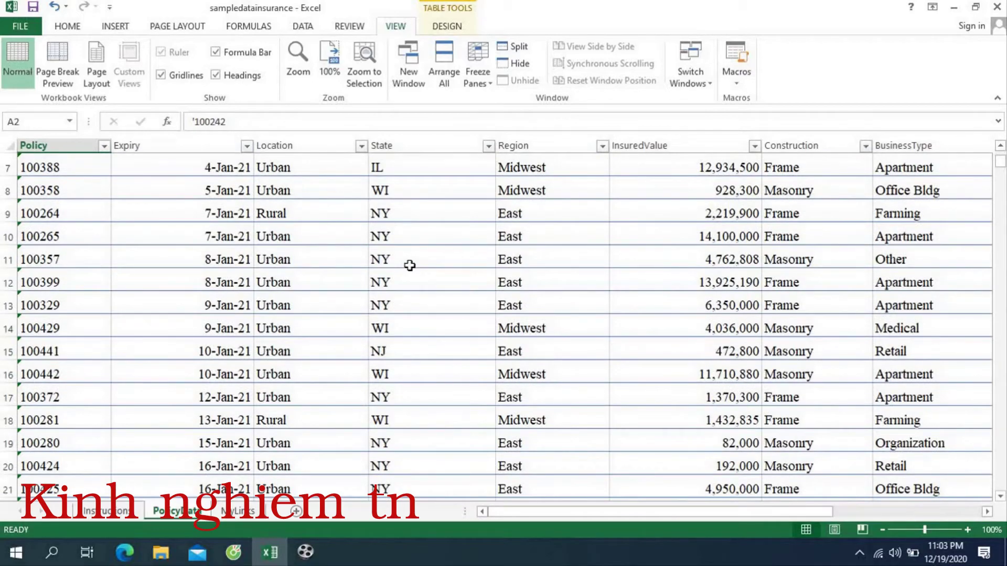
pyautogui.scroll(-3, 410, 266)
pyautogui.scroll(5, 410, 266)
pyautogui.scroll(1, 409, 266)
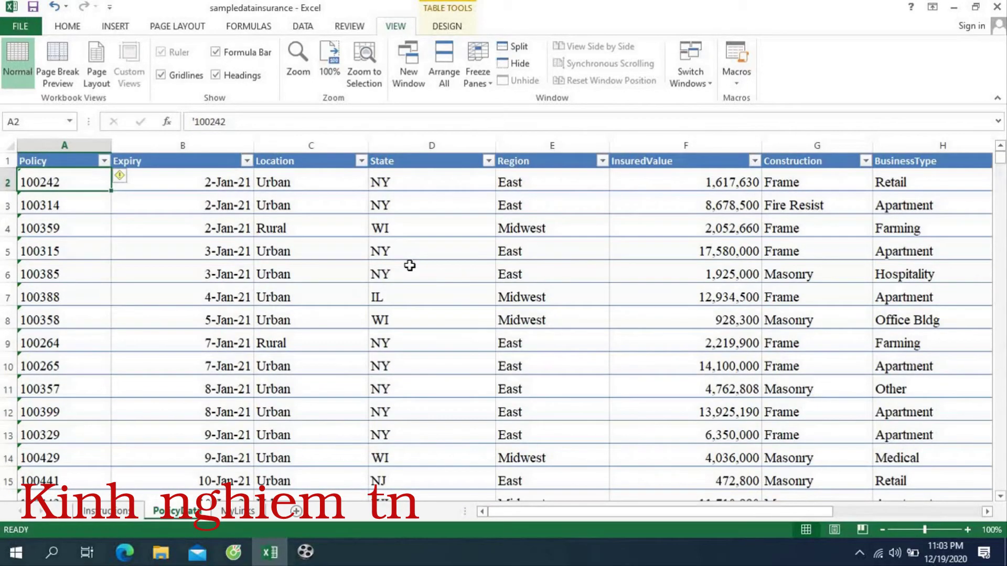
pyautogui.scroll(-1, 410, 266)
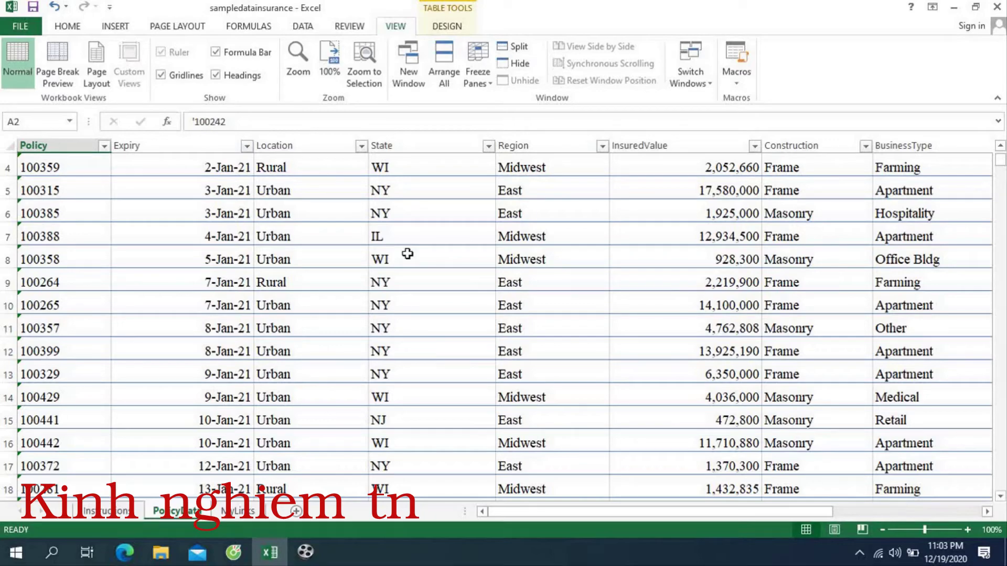
pyautogui.scroll(1, 408, 253)
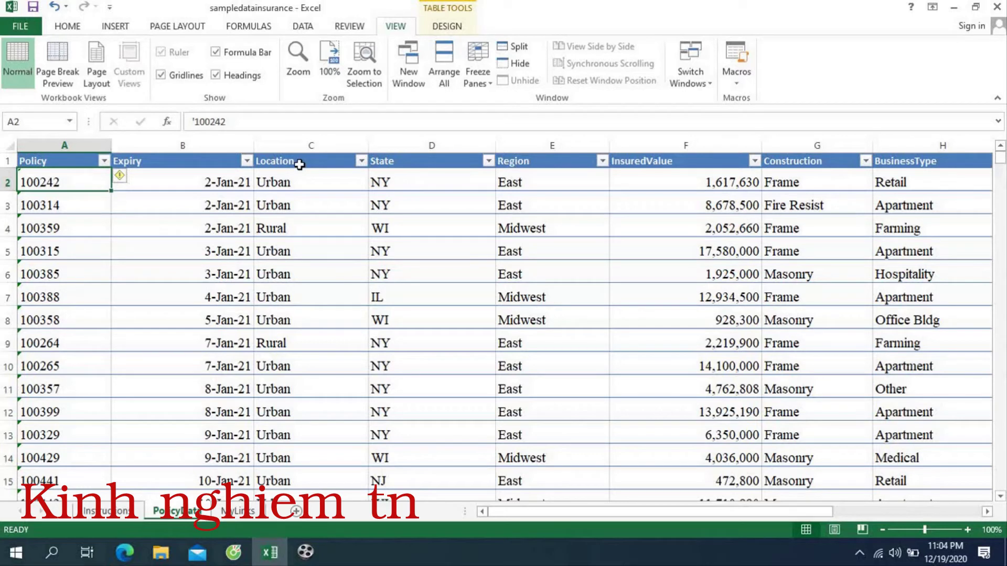
pyautogui.click(298, 165)
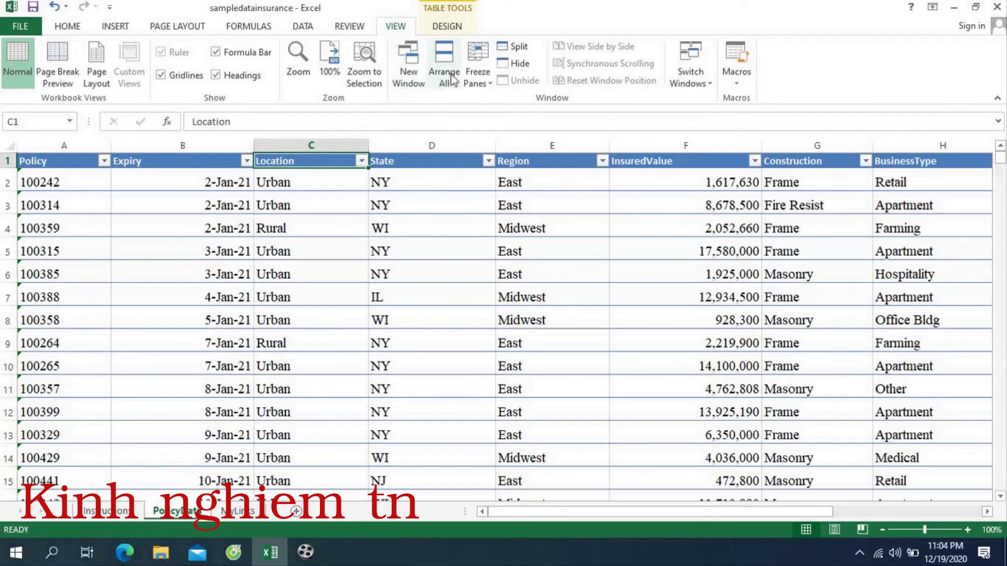
# Freeze panes at C1 to lock the Policy and Expiry columns, then scroll sideways to check
pyautogui.click(476, 59)
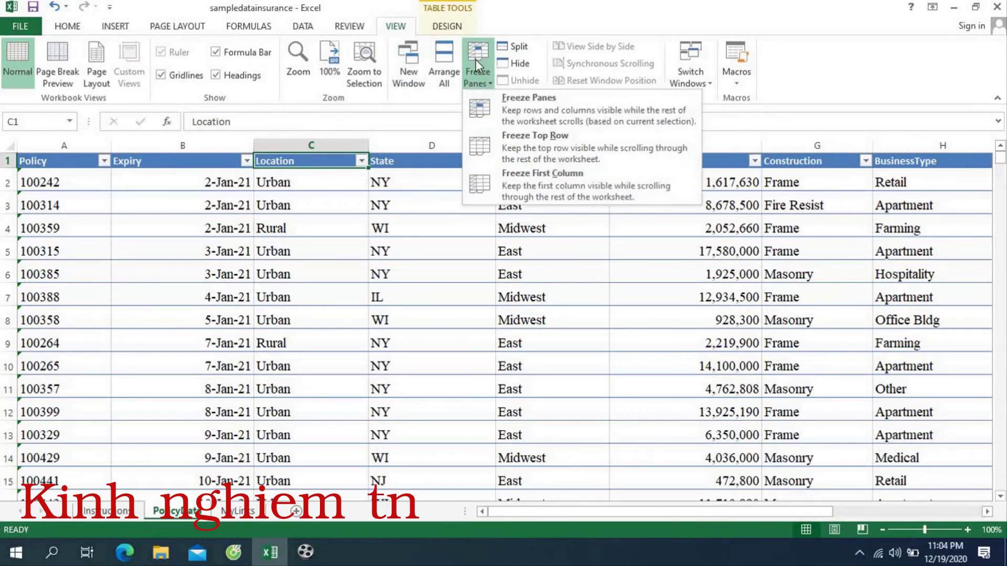
pyautogui.click(513, 116)
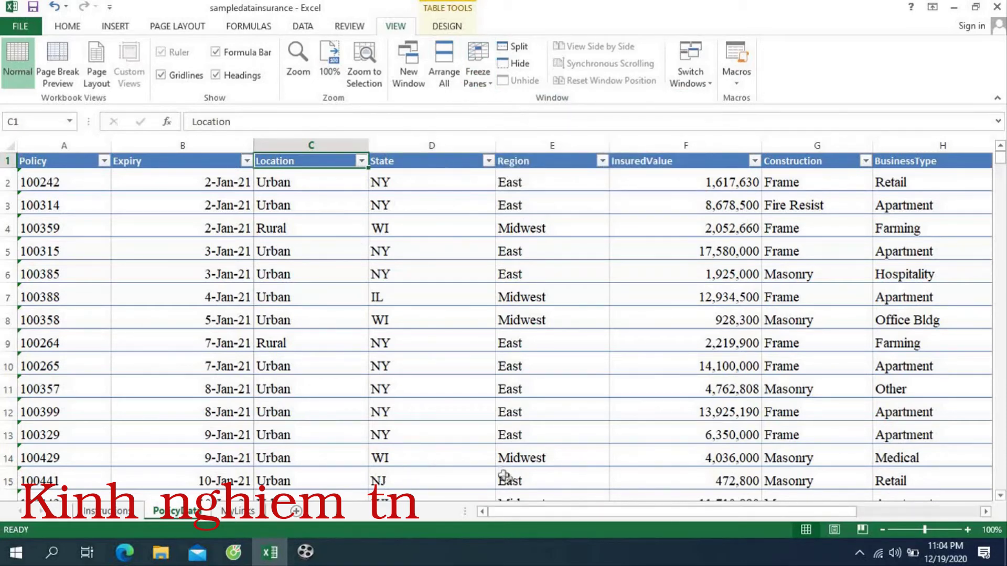
pyautogui.moveTo(533, 511); pyautogui.dragTo(617, 519)
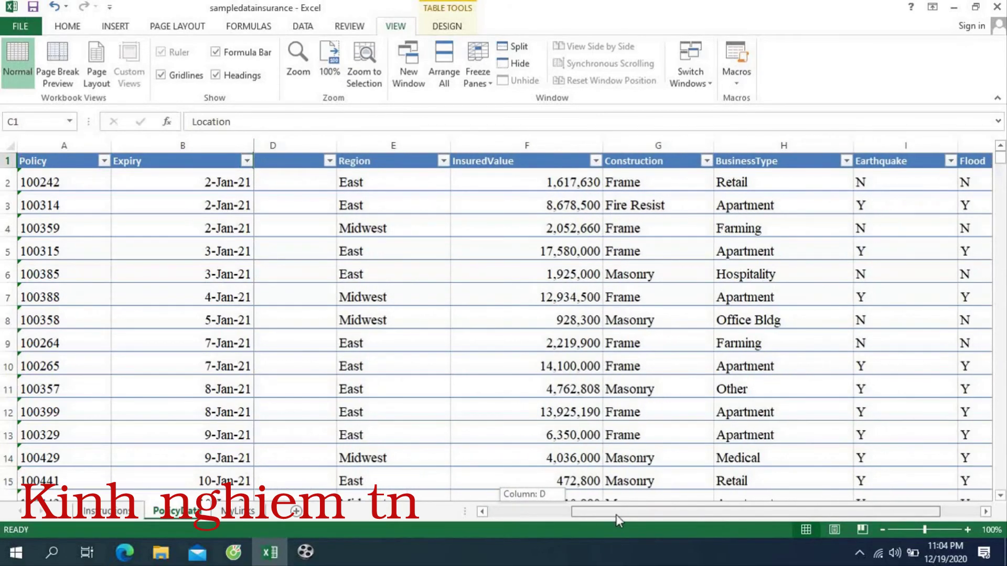
pyautogui.moveTo(618, 520); pyautogui.dragTo(640, 529)
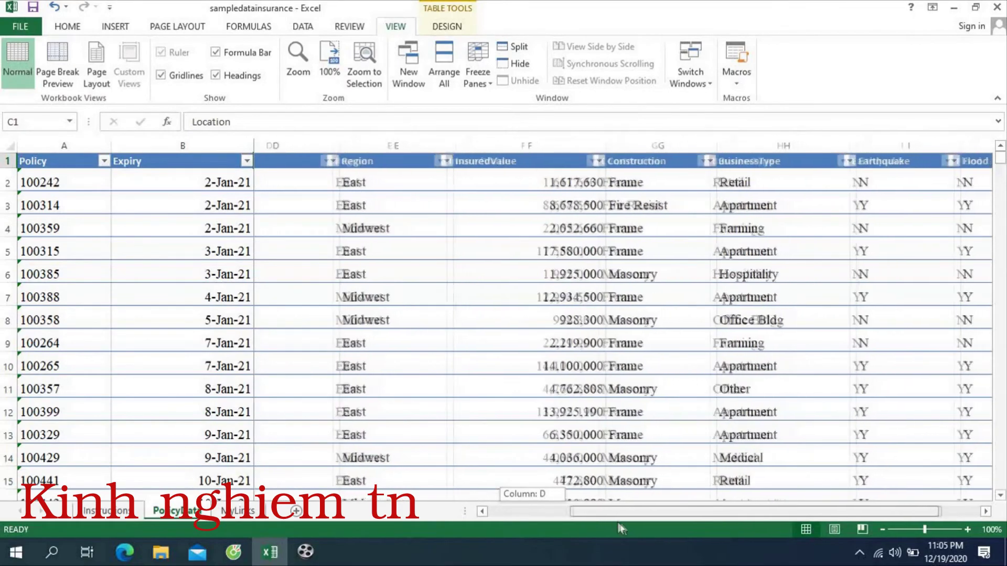
pyautogui.moveTo(641, 523); pyautogui.dragTo(661, 522)
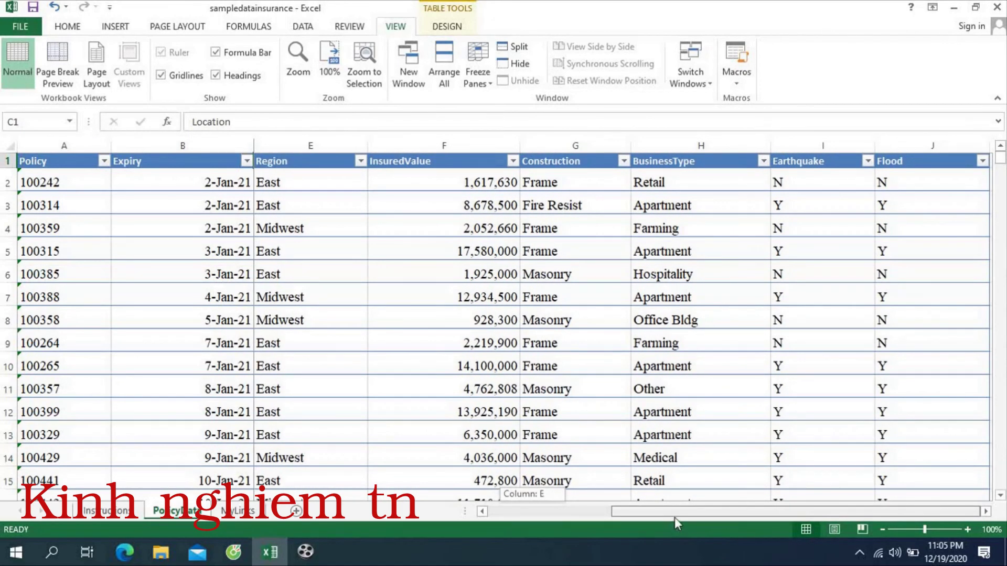
pyautogui.moveTo(680, 518); pyautogui.dragTo(567, 520)
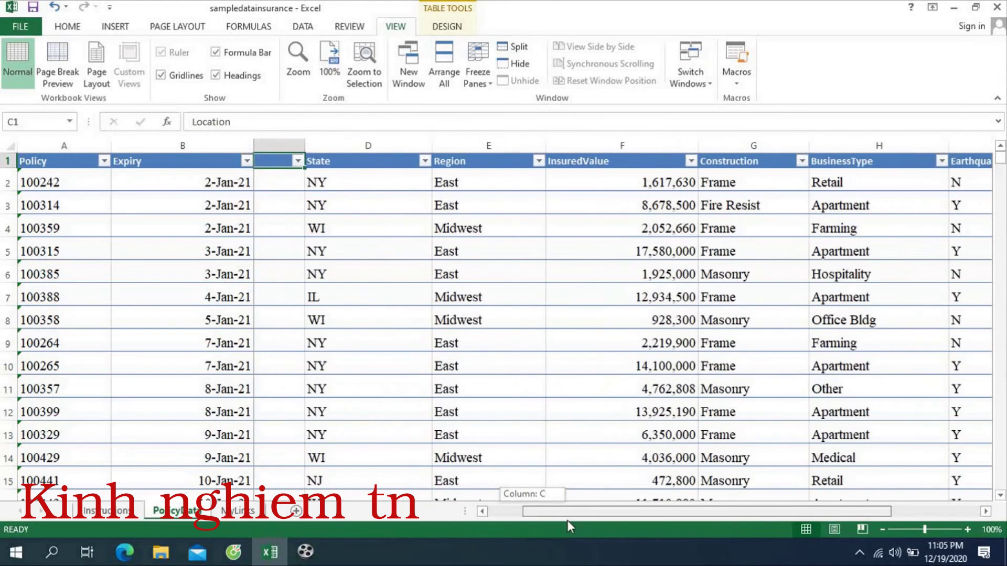